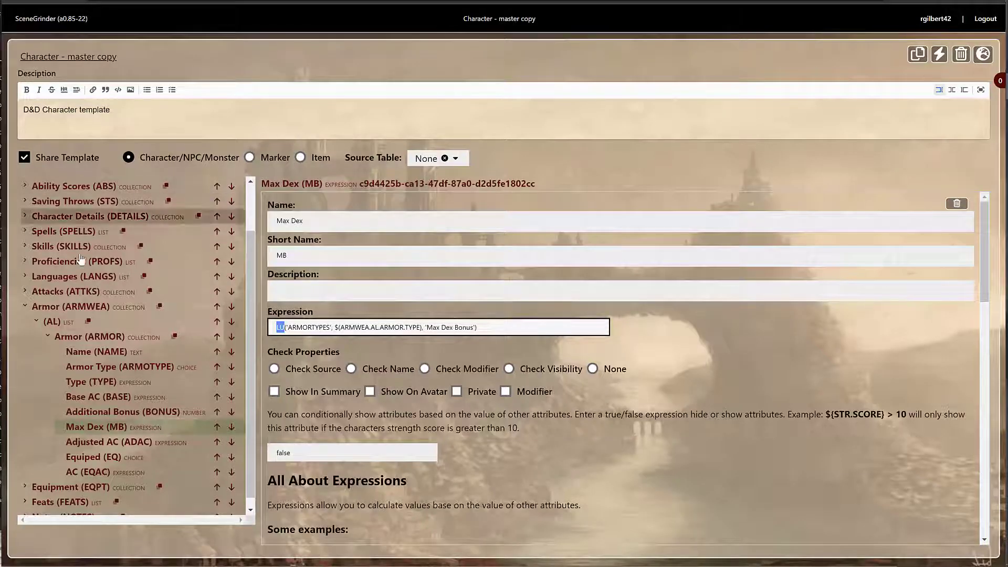
# Collapse the Armor (ARMWEA) collection after reviewing the Max Dex ARMORTYPES lookup expression
pyautogui.click(26, 307)
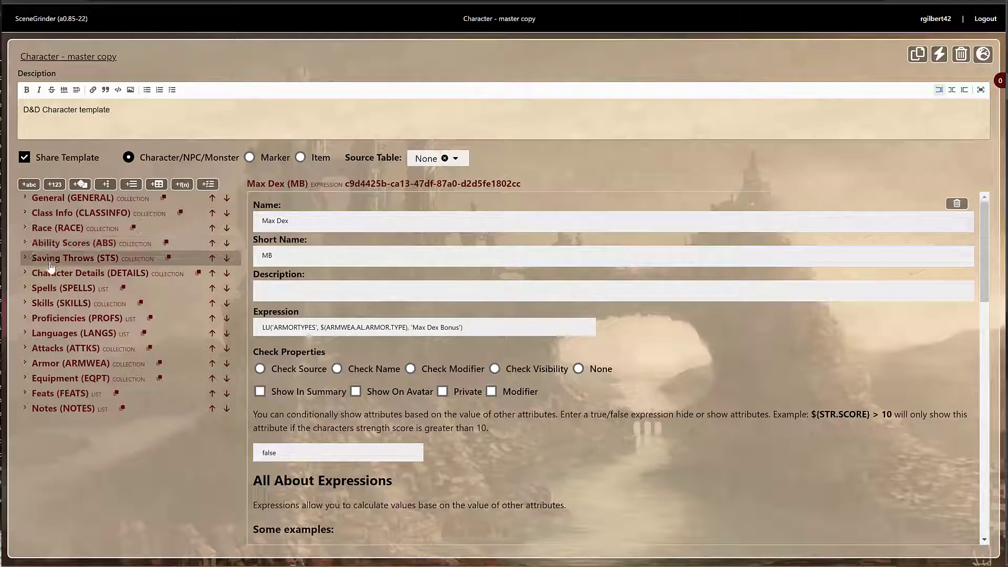
# Expand Armor > (AL) > Armor, open Base AC (BASE) and highlight its full lookup expression
pyautogui.click(29, 367)
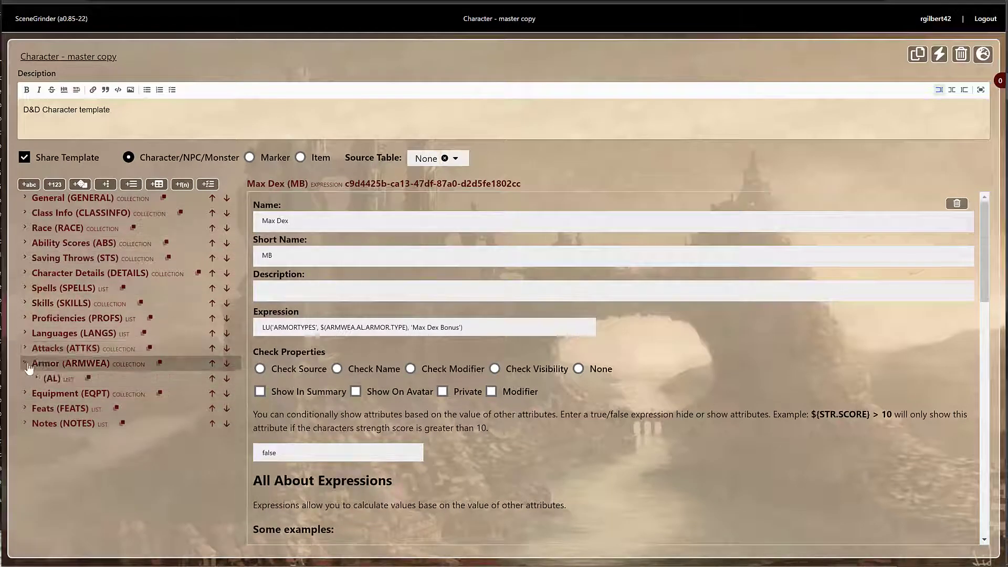
pyautogui.click(35, 378)
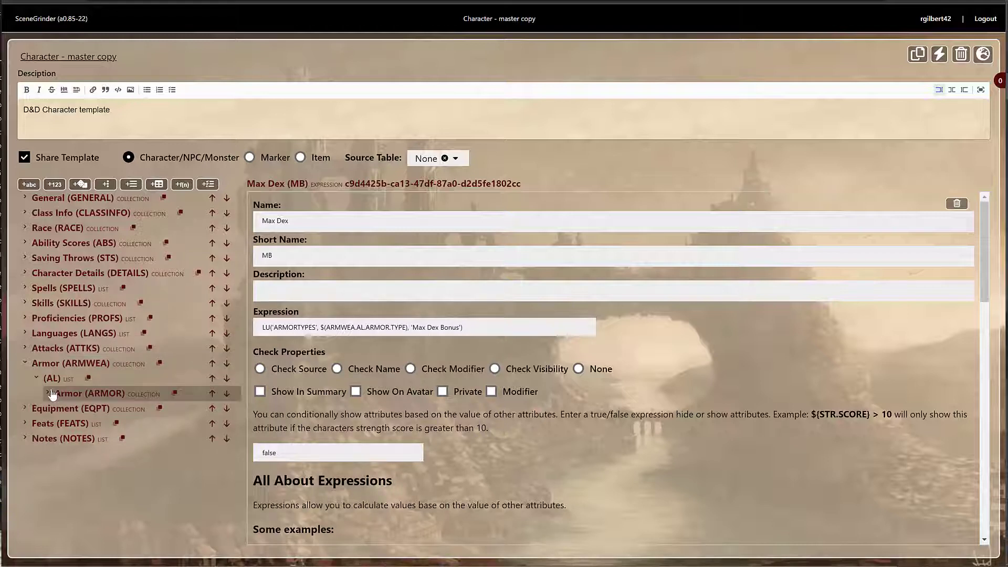
pyautogui.click(50, 393)
pyautogui.scroll(-1, 173, 362)
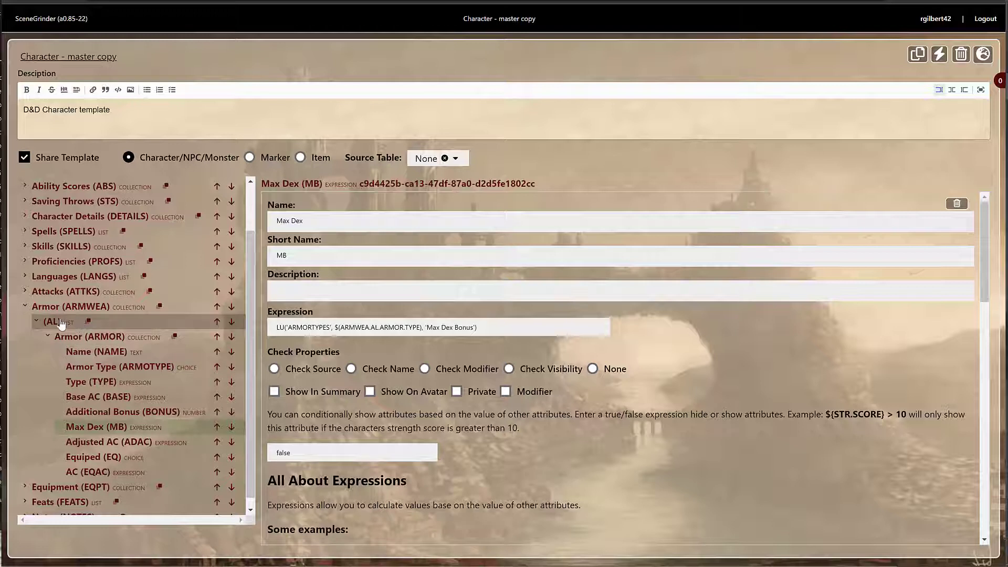
pyautogui.click(98, 397)
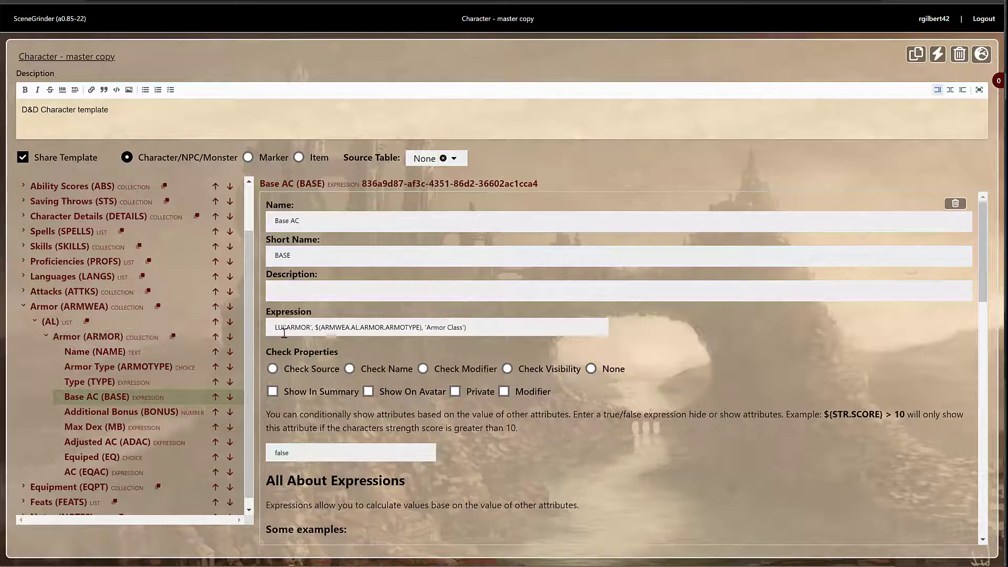
pyautogui.moveTo(275, 327); pyautogui.dragTo(484, 333)
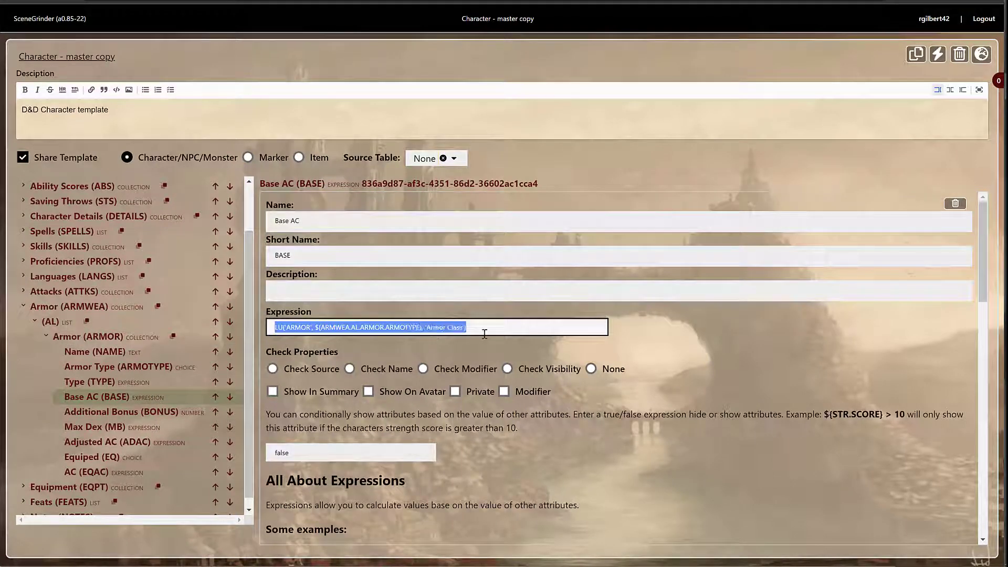
pyautogui.click(525, 350)
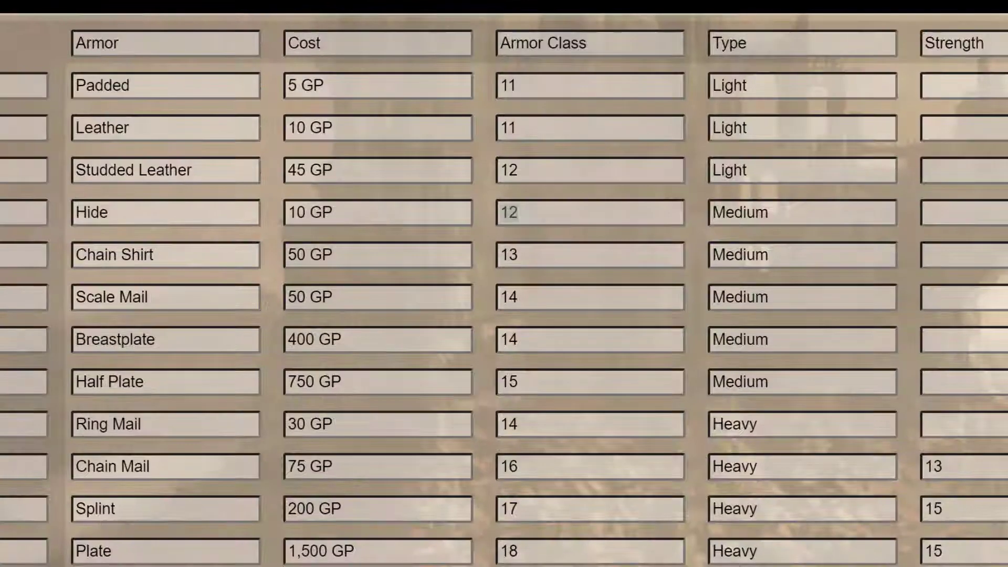
# Check the Armor table's Armor Class values for Hide (12) and Studded Leather
pyautogui.doubleClick(530, 212)
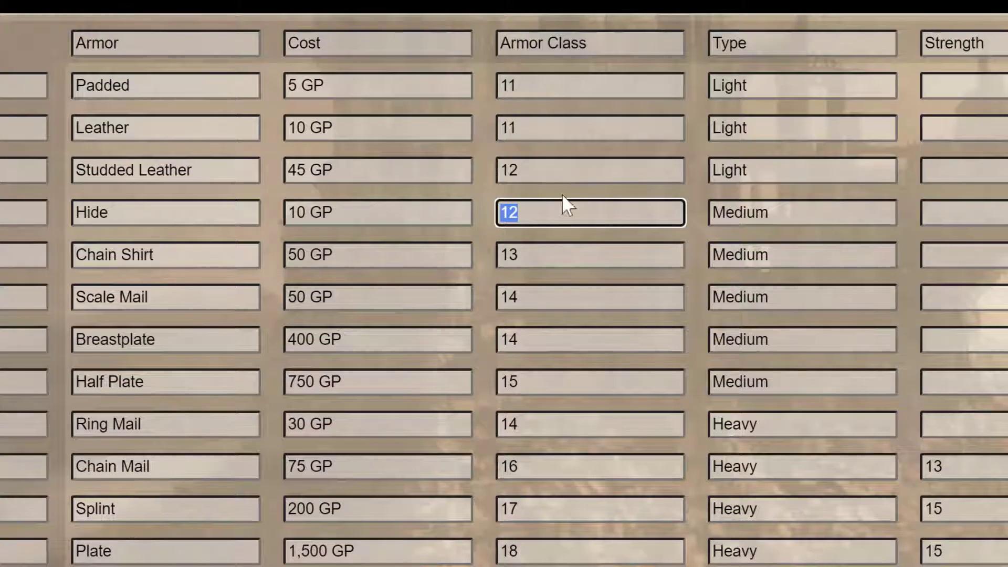
pyautogui.click(568, 176)
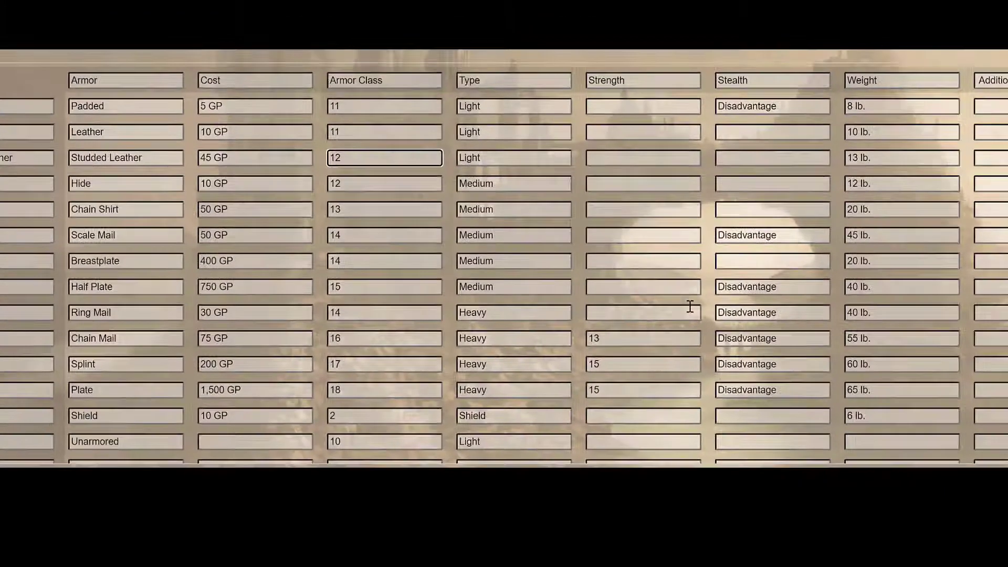
pyautogui.scroll(-1, 625, 396)
pyautogui.scroll(1, 626, 397)
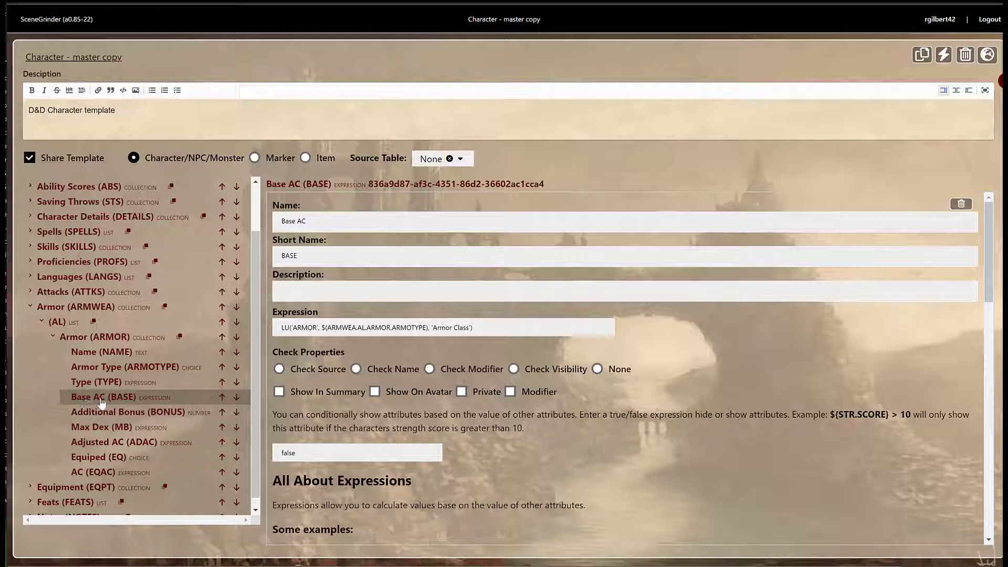
pyautogui.click(103, 432)
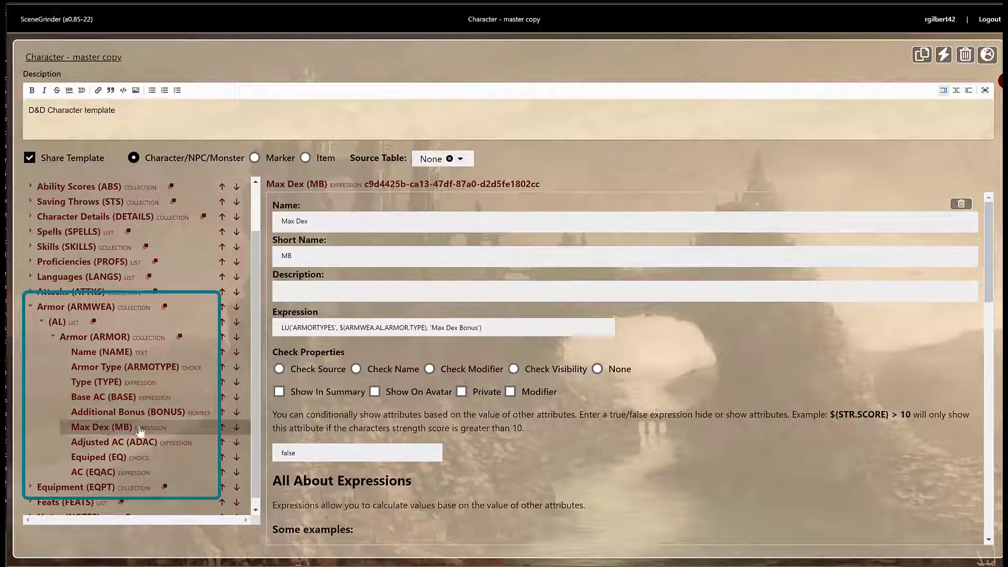
pyautogui.click(114, 444)
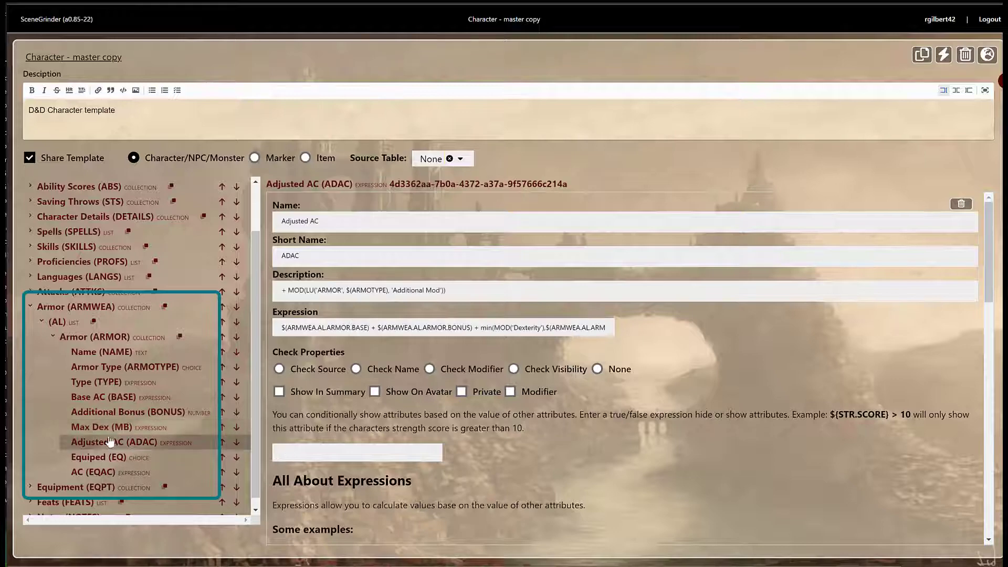
pyautogui.click(122, 398)
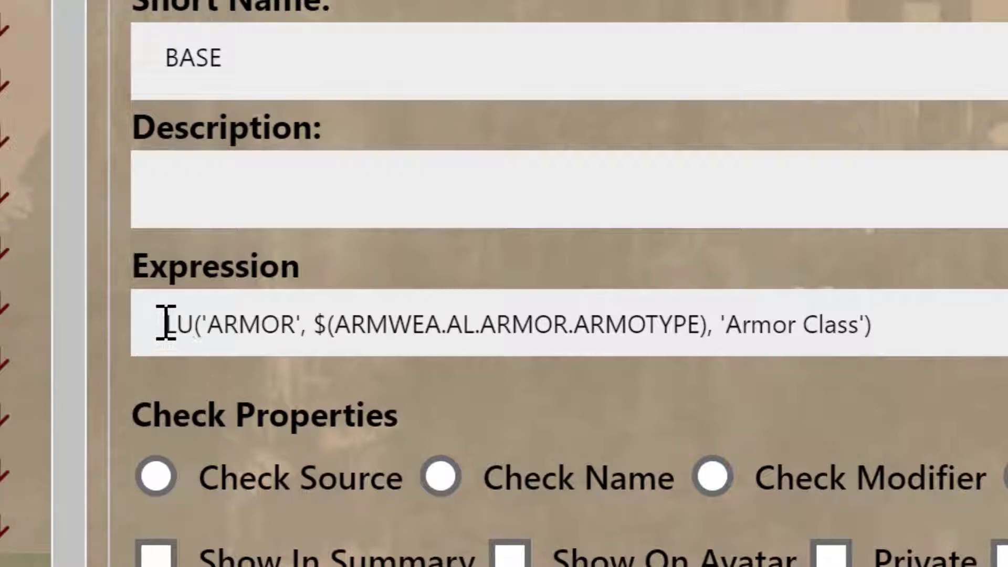
# Highlight the LU lookup function in the Base AC and Max Dex expressions
pyautogui.moveTo(160, 326); pyautogui.dragTo(203, 327)
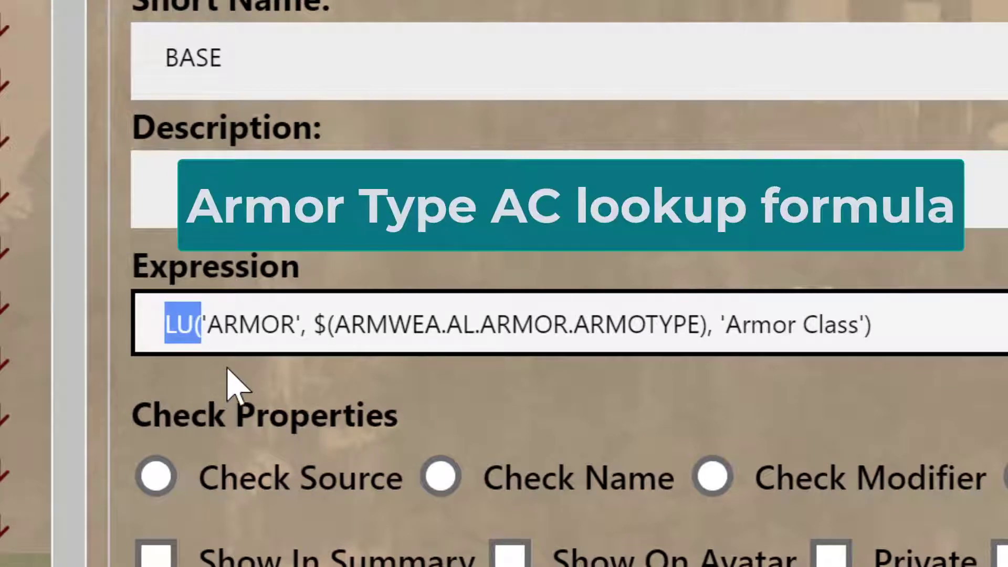
pyautogui.click(258, 320)
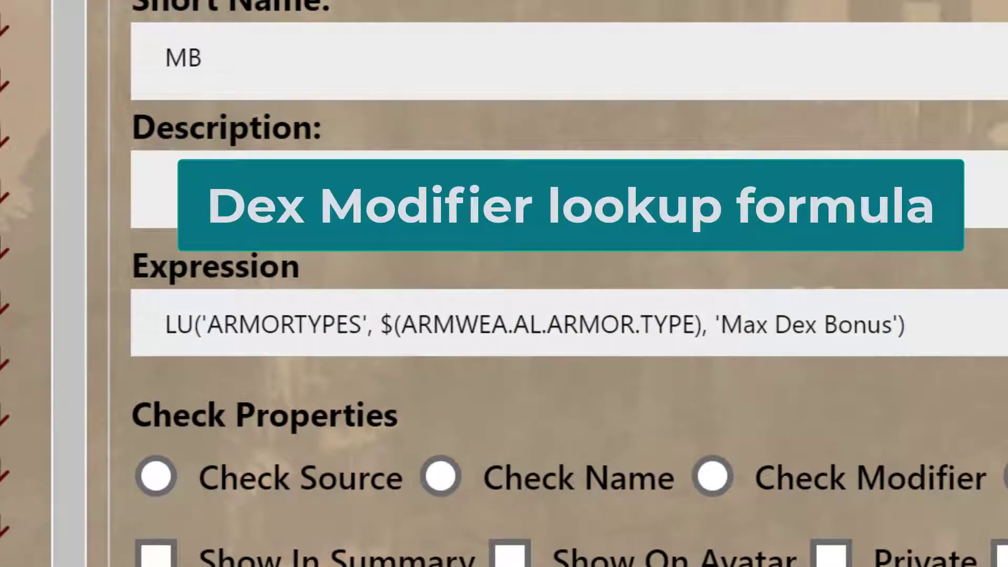
pyautogui.moveTo(164, 323); pyautogui.dragTo(197, 321)
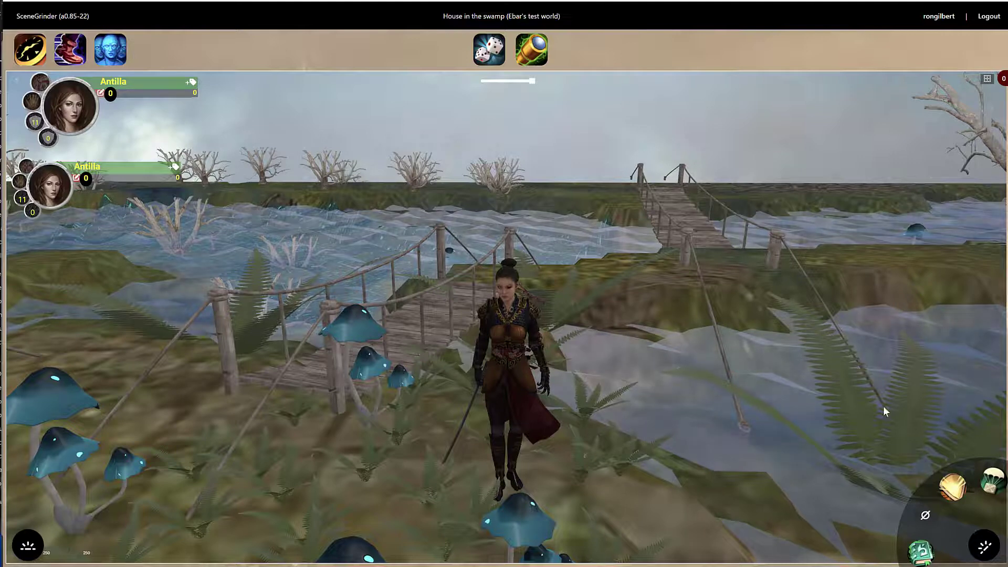
# Add a new armor entry to Antilla's armor sheet and set its armor type to Hide
pyautogui.click(954, 488)
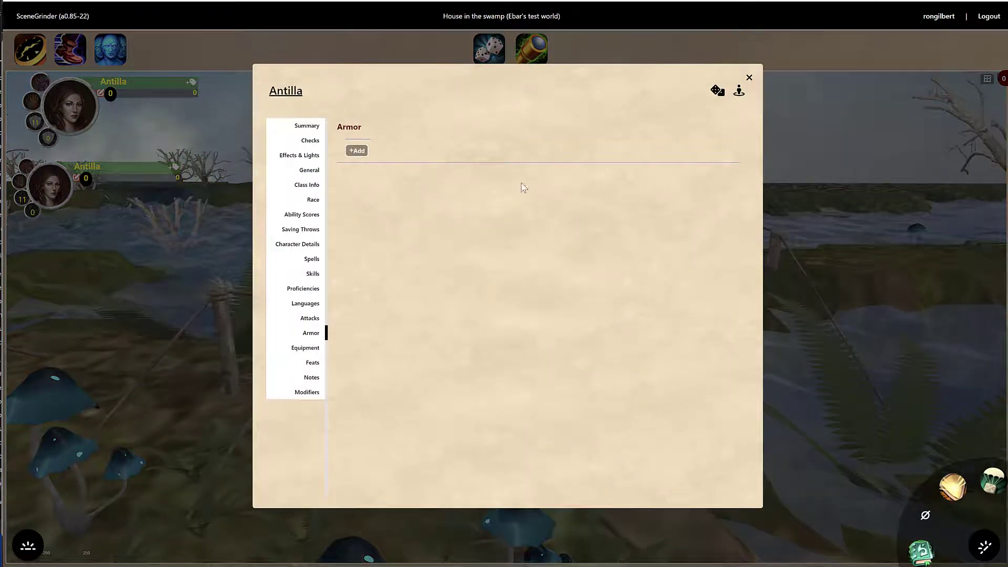
pyautogui.click(357, 151)
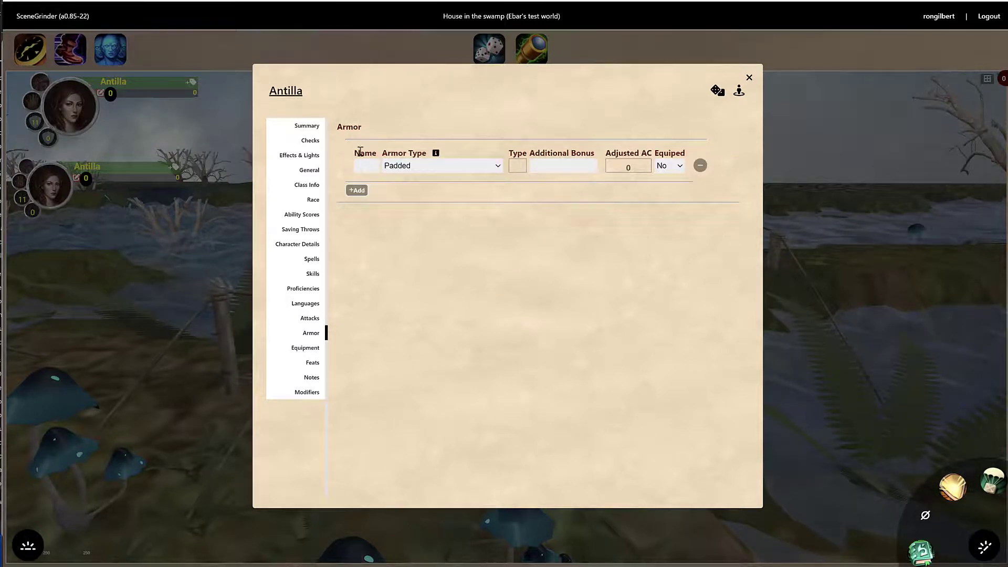
pyautogui.click(397, 166)
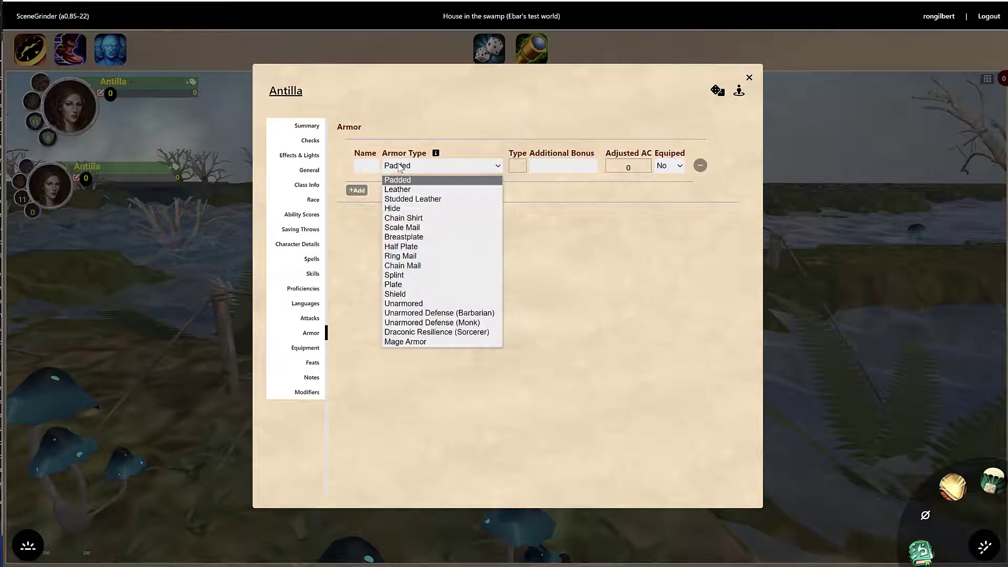
pyautogui.click(397, 208)
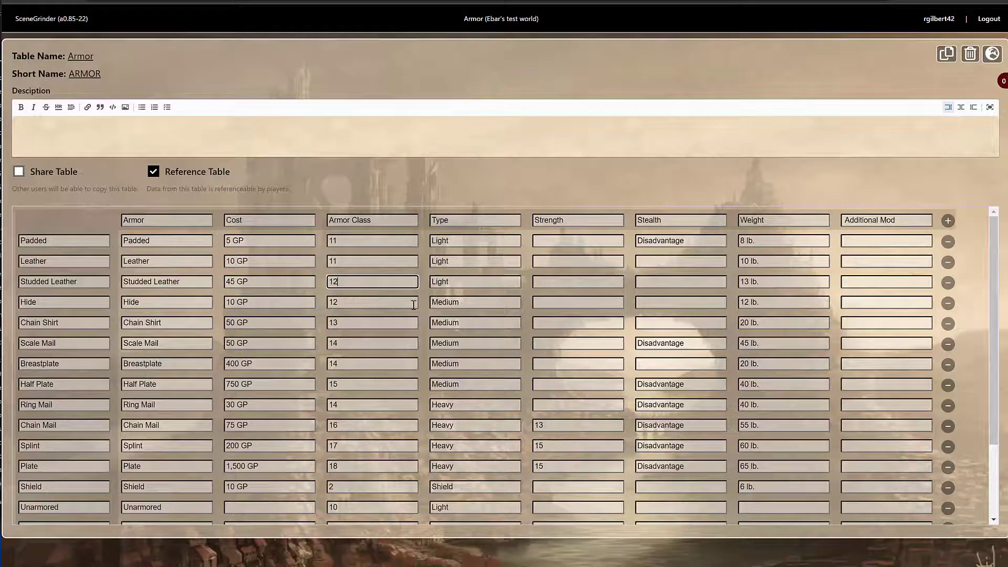
# Compare Hide's Medium type against the Armor Types table, then return to the armor sheet
pyautogui.click(447, 302)
pyautogui.click(578, 1)
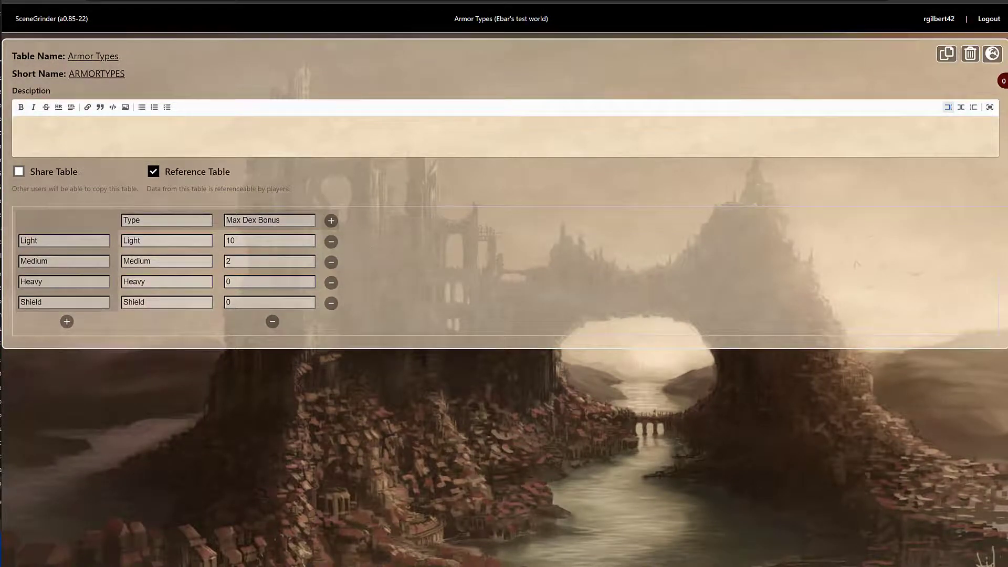
pyautogui.click(934, 1)
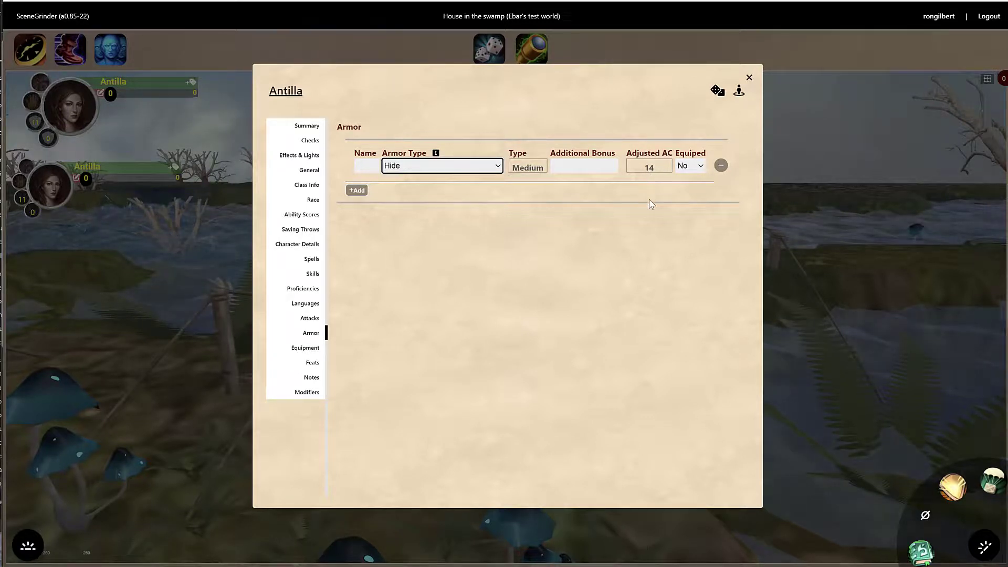
# Give the Hide armor an Additional Bonus of 2, set Equiped to Yes, and close the sheet
pyautogui.click(570, 165)
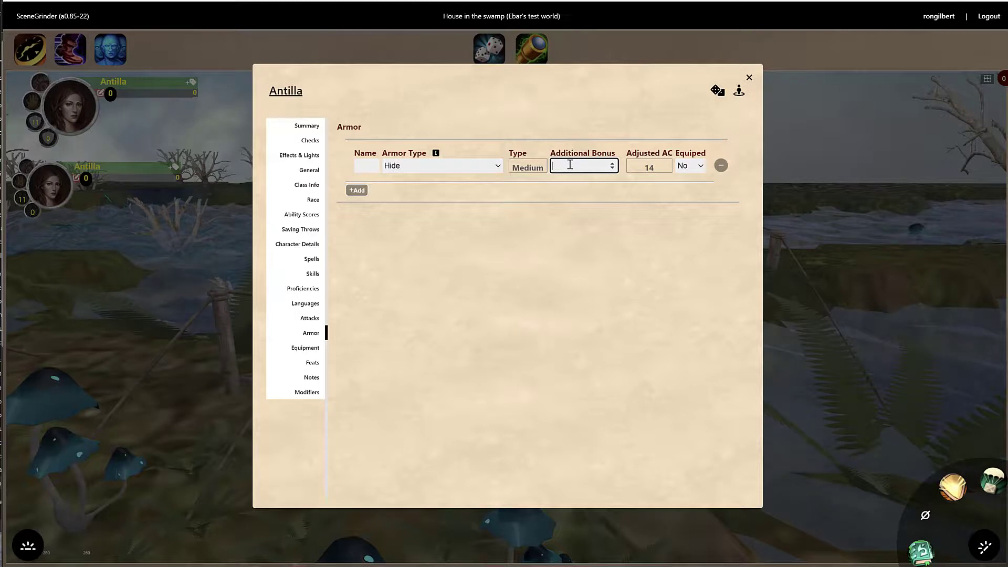
pyautogui.click(593, 295)
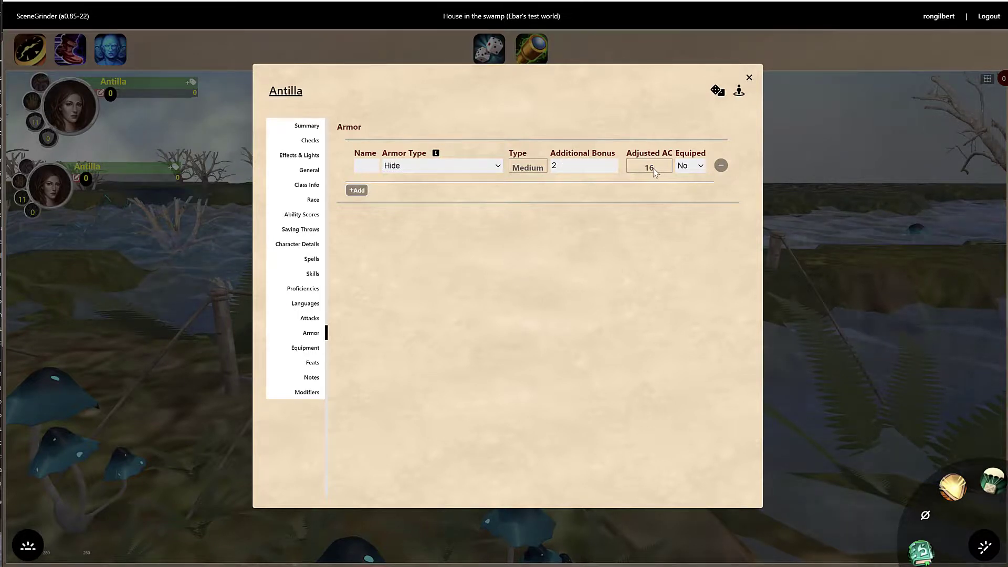
pyautogui.click(689, 166)
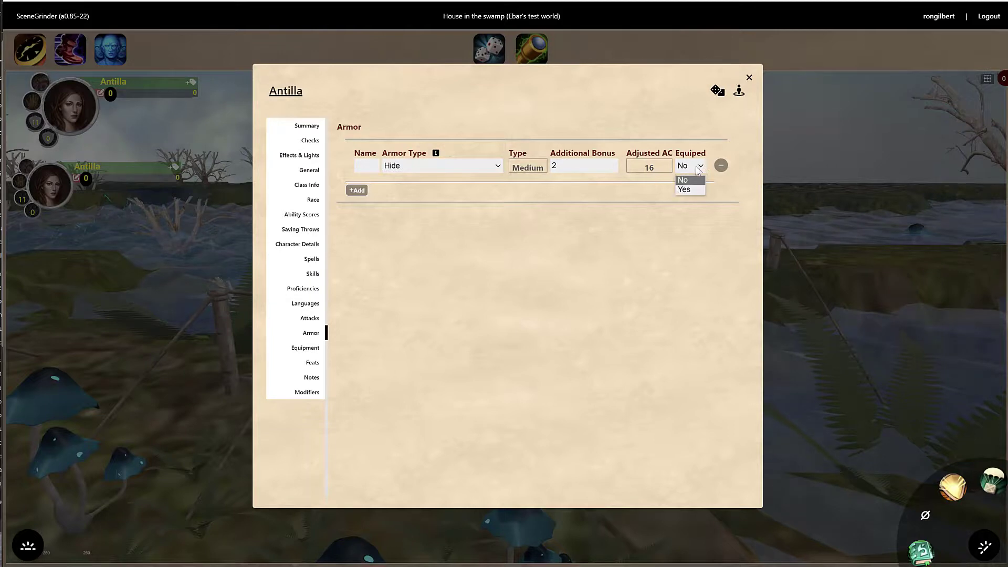
pyautogui.click(683, 191)
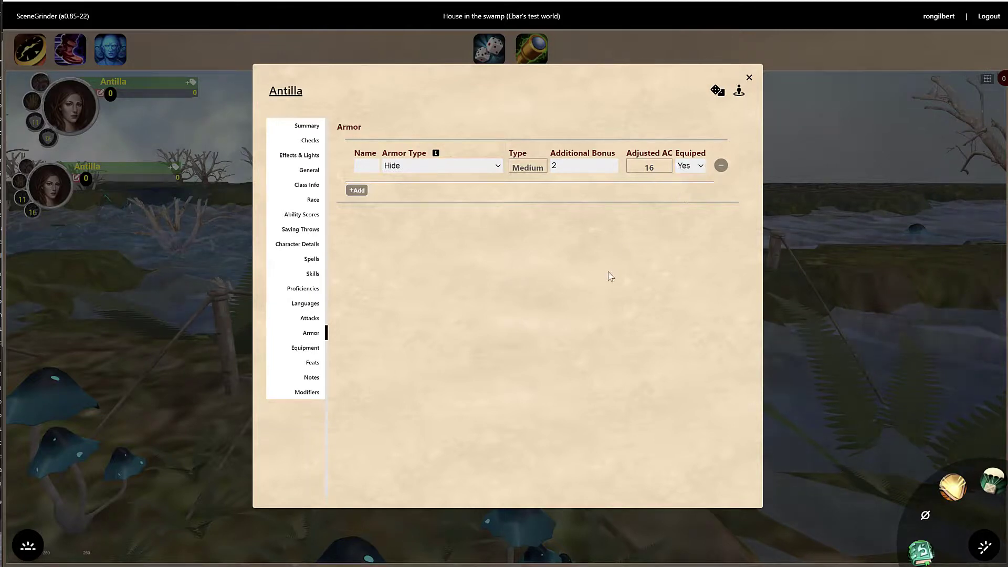
pyautogui.click(749, 77)
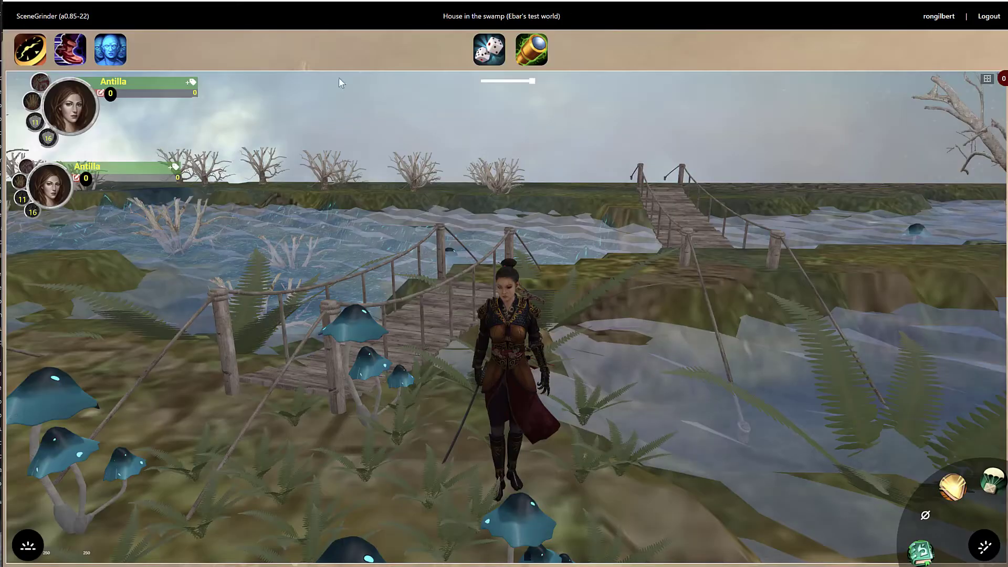